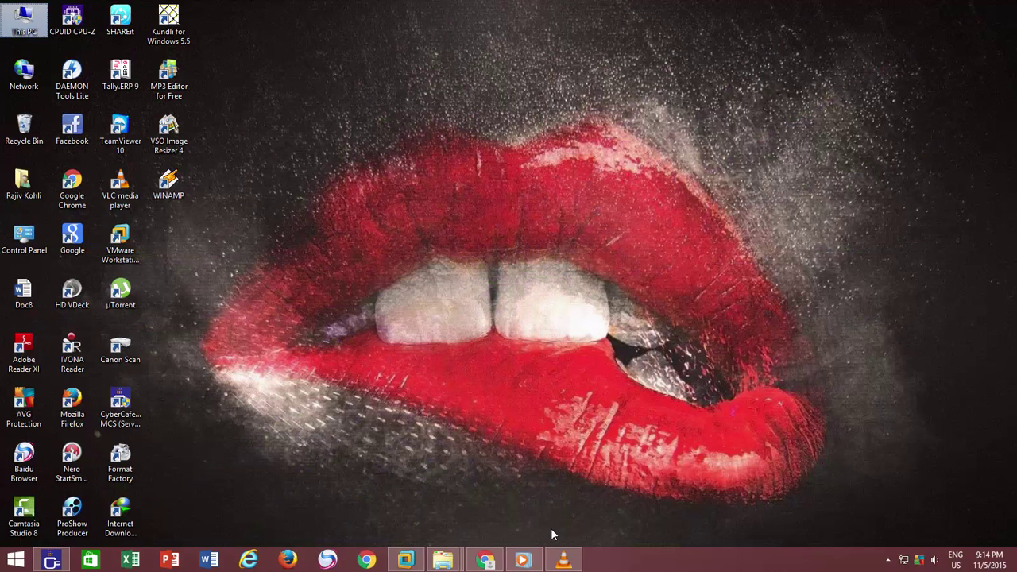
# - Play Cloudy With a Chance of Meat Balls in Windows Media Player to view its subtitles, lowering the volume to 0
pyautogui.click(522, 560)
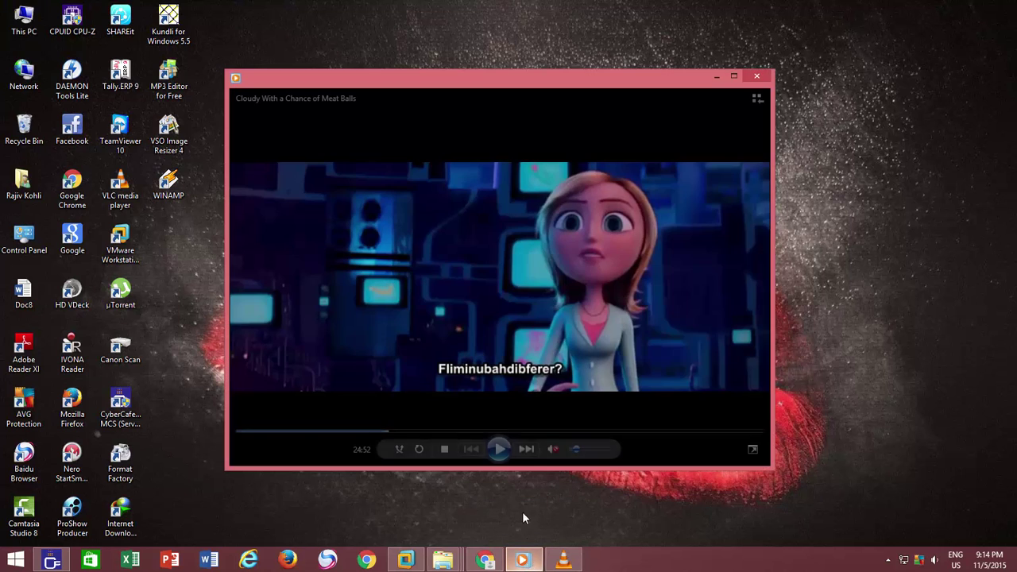
pyautogui.click(499, 449)
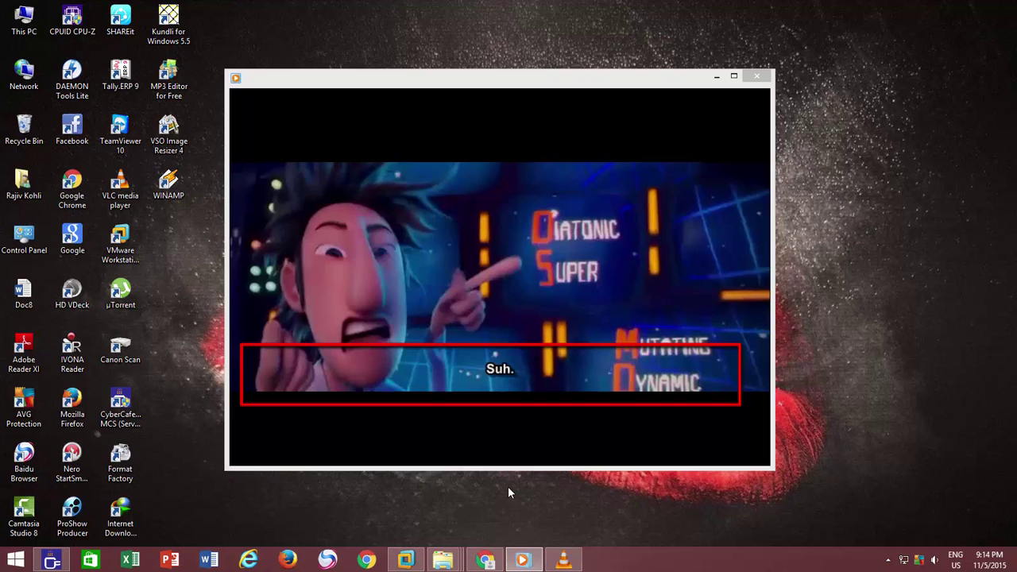
pyautogui.moveTo(566, 452)
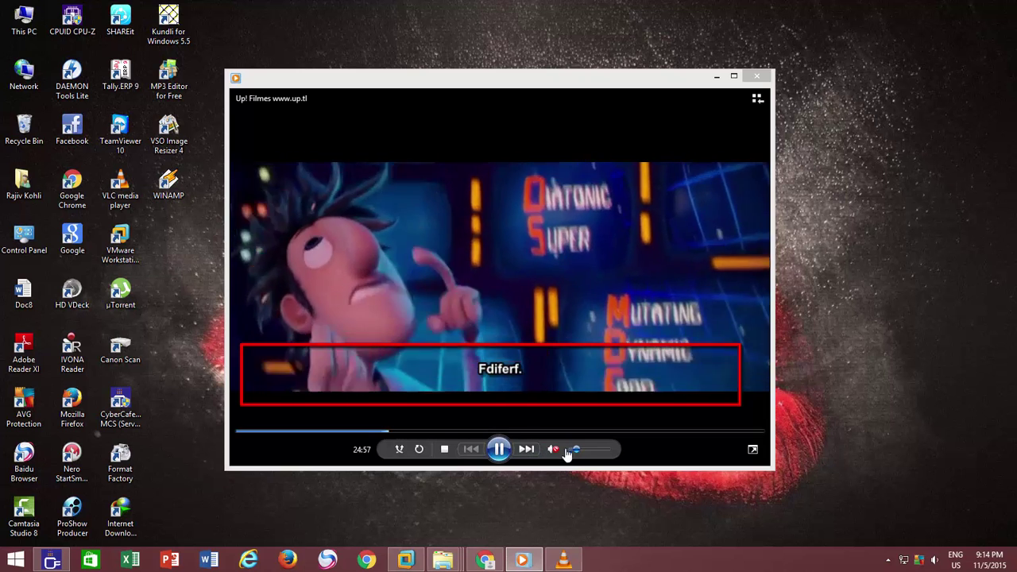
pyautogui.moveTo(574, 450); pyautogui.dragTo(585, 452)
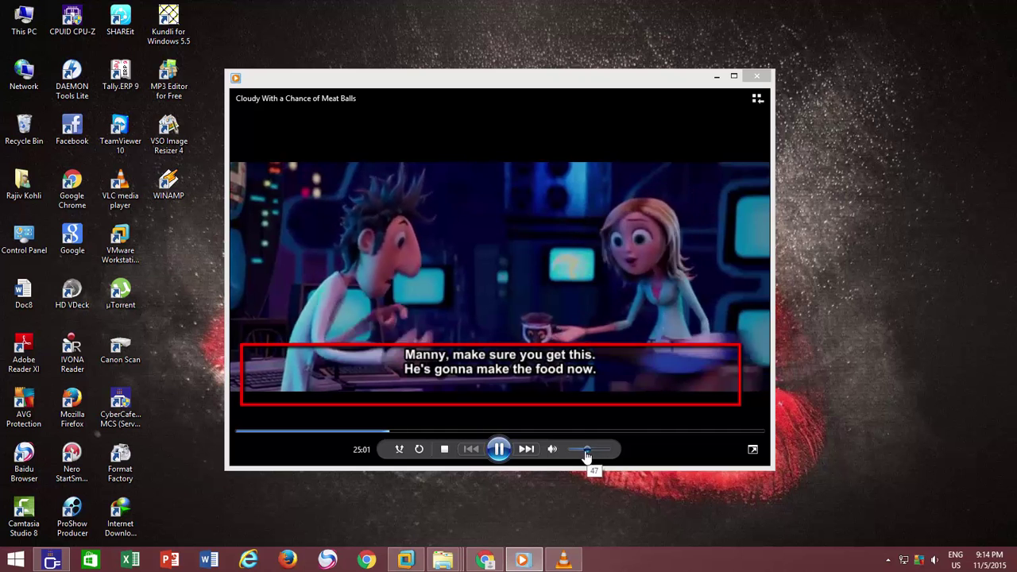
pyautogui.moveTo(587, 455); pyautogui.dragTo(567, 457)
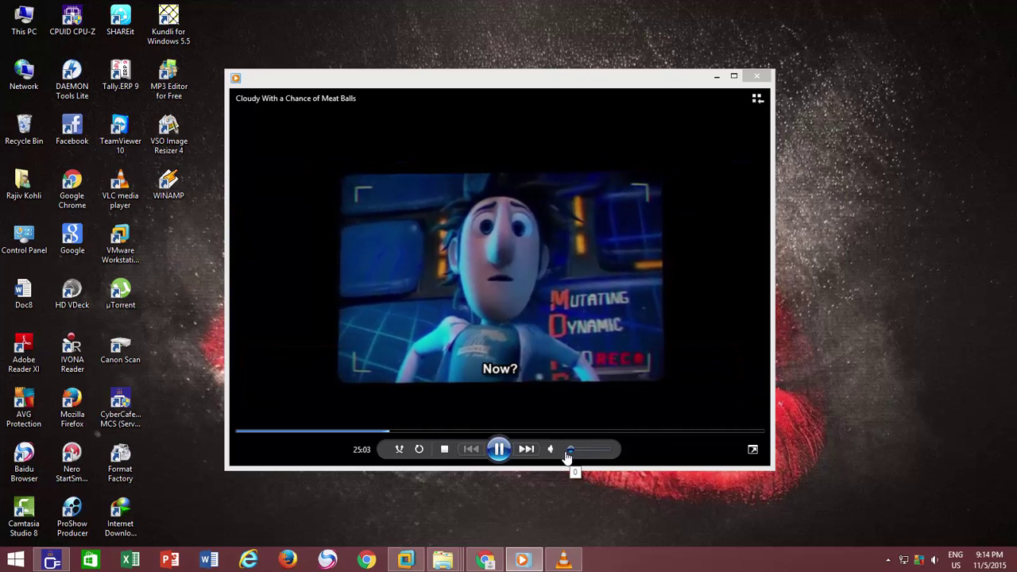
pyautogui.press('space')
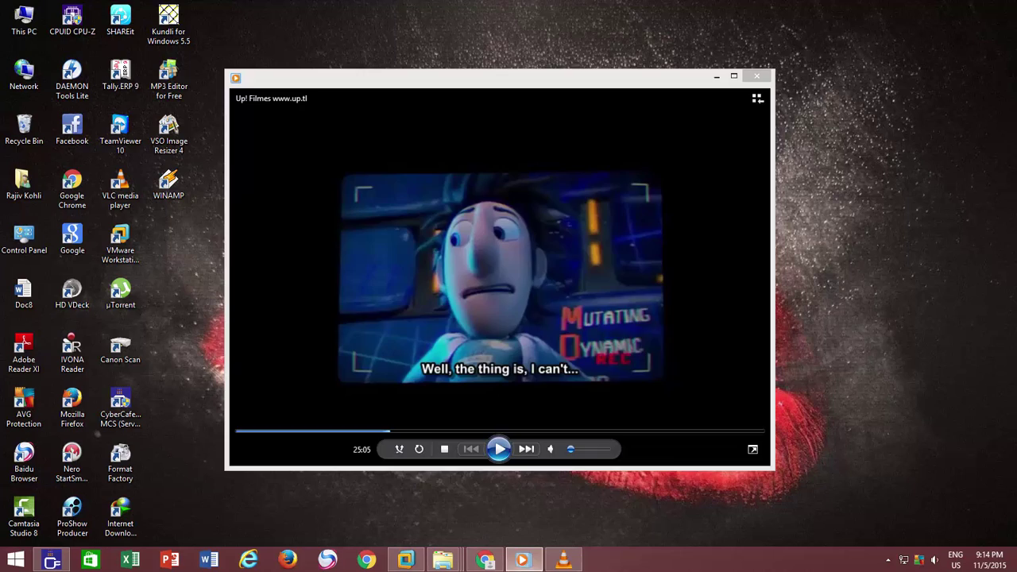
pyautogui.click(522, 560)
# - Switch to VLC media player and briefly play Avatar.avi to check its subtitles, leaving it paused and minimized
pyautogui.click(563, 560)
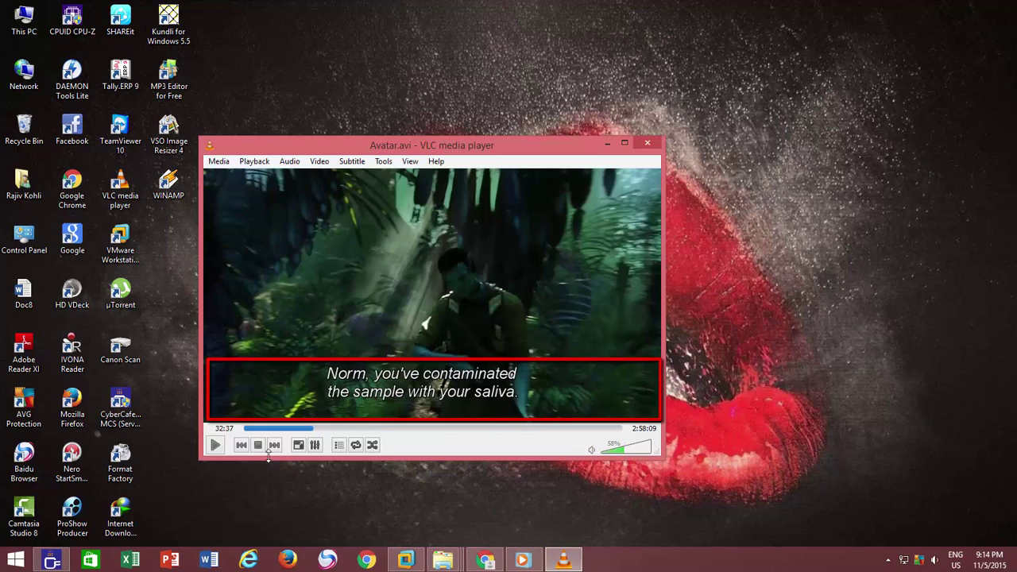
pyautogui.click(216, 445)
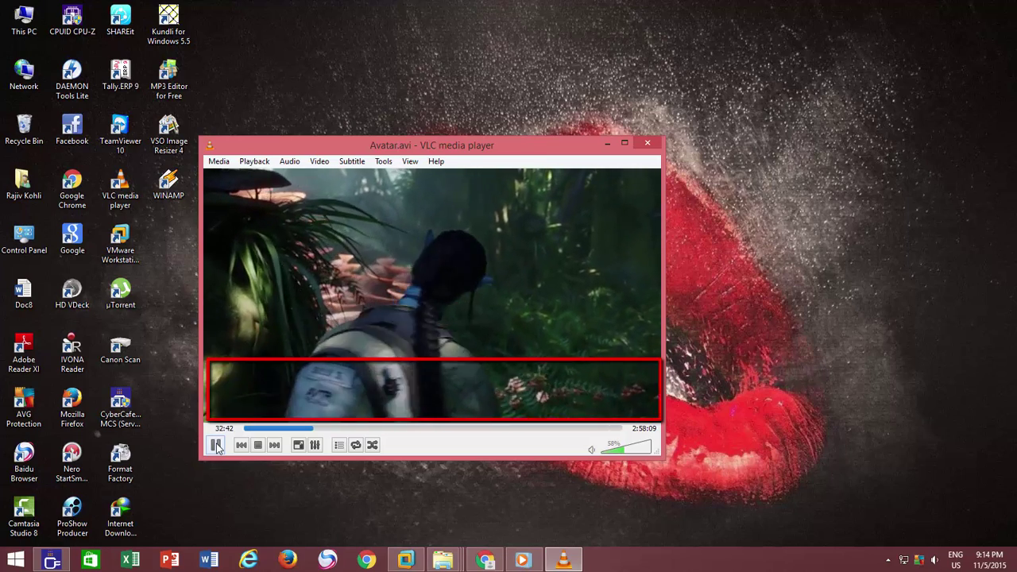
pyautogui.click(216, 446)
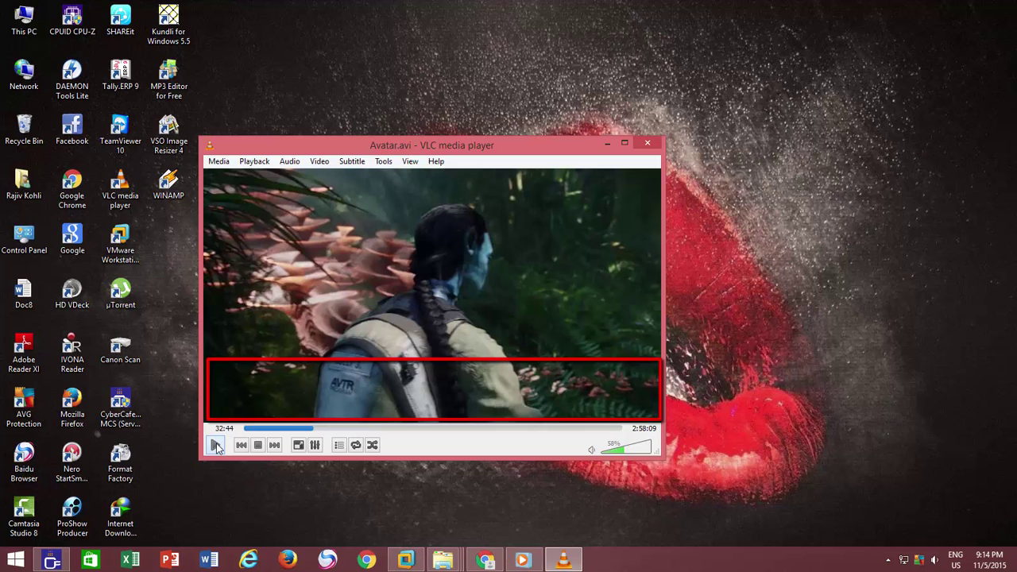
pyautogui.click(605, 145)
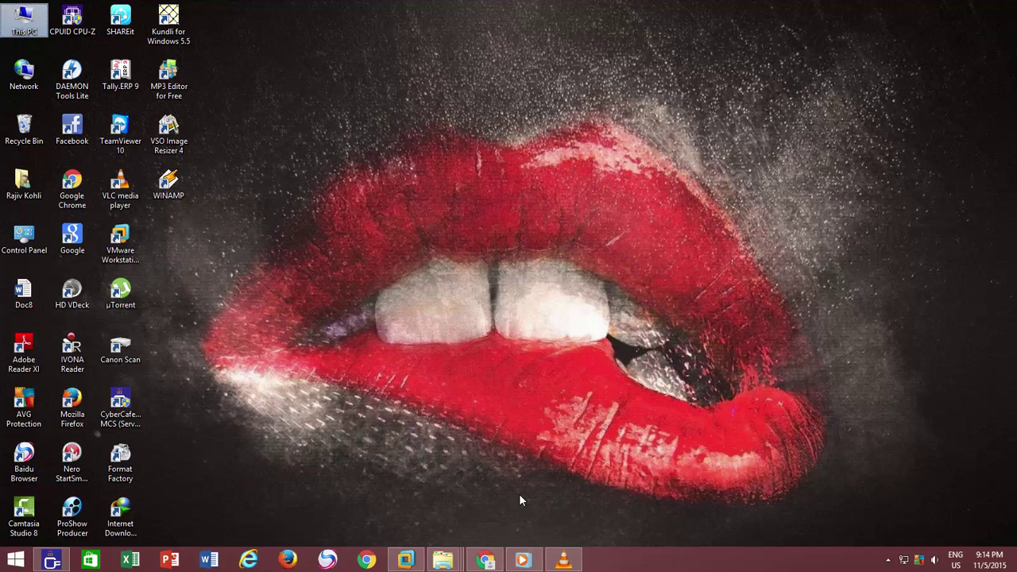
# - Switch to the YouTube video in Chrome, turn on its captions and auto-translate them into Hindi
pyautogui.click(488, 561)
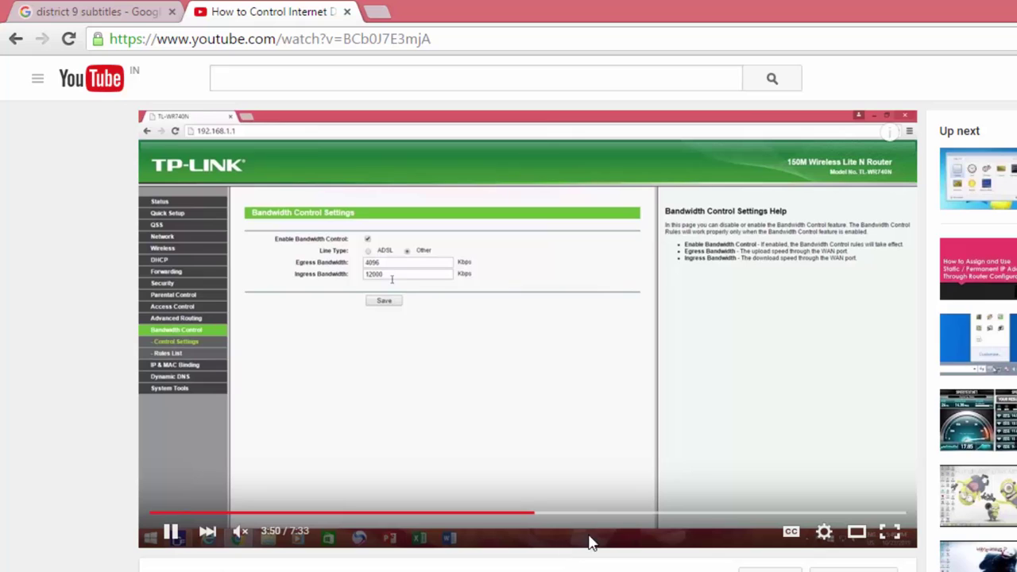
pyautogui.click(791, 531)
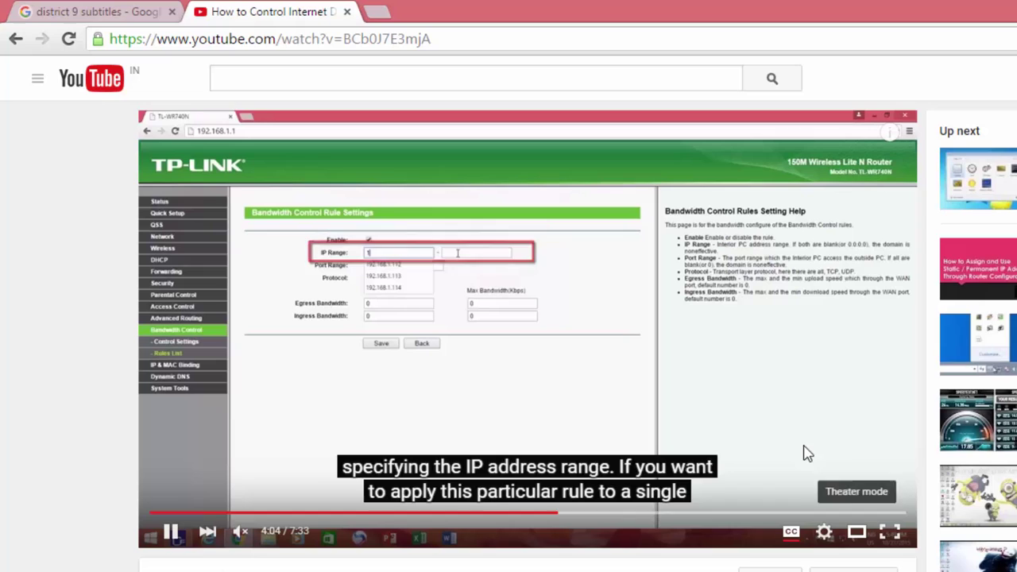
pyautogui.click(824, 534)
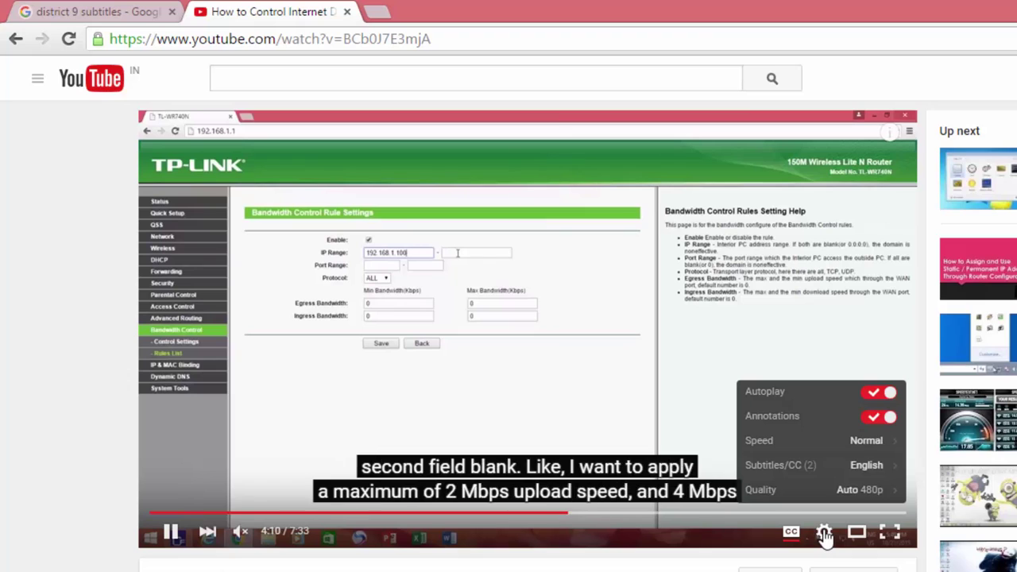
pyautogui.click(830, 469)
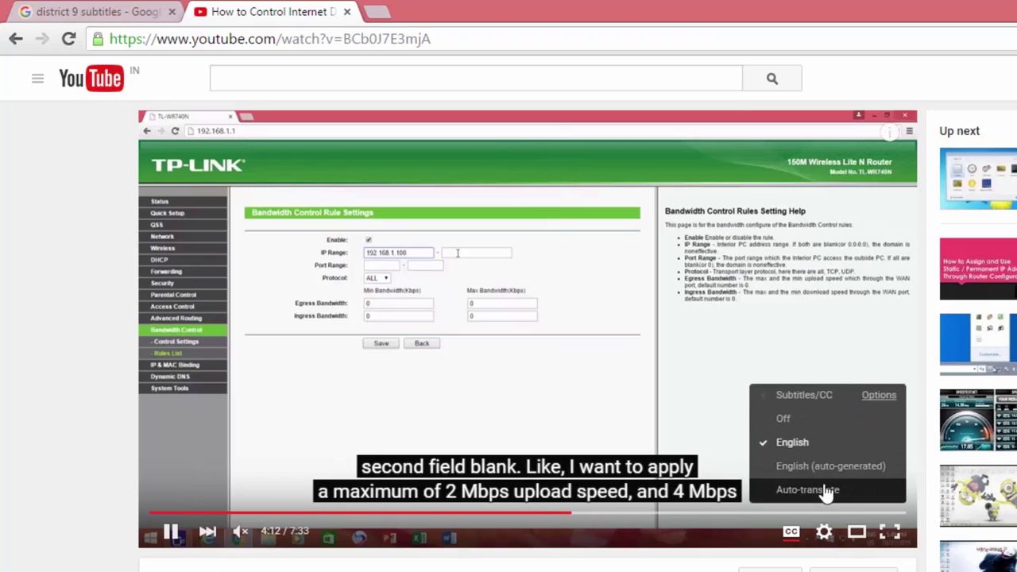
pyautogui.click(828, 490)
pyautogui.scroll(-8, 846, 449)
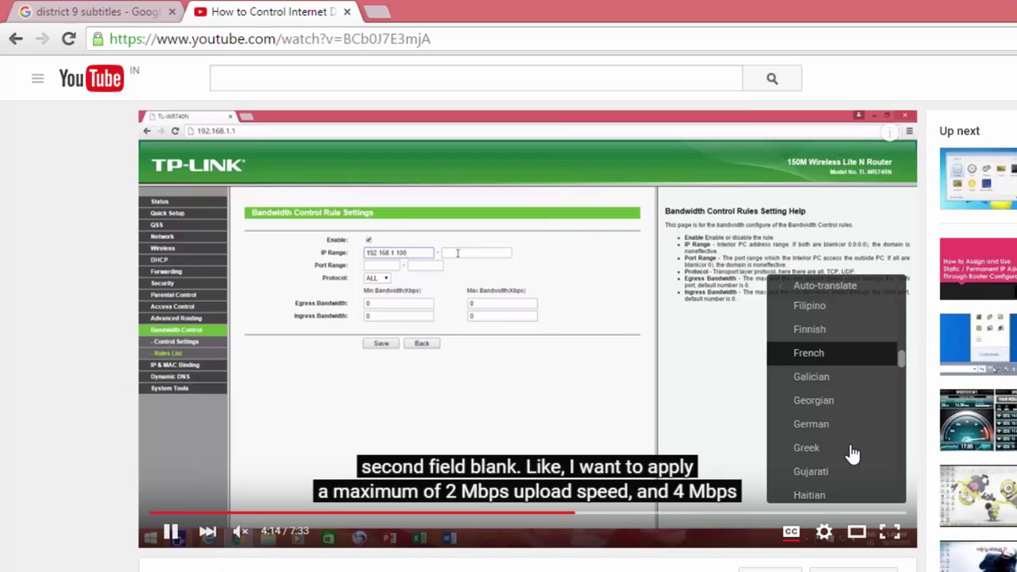
pyautogui.scroll(-3, 850, 465)
pyautogui.click(823, 476)
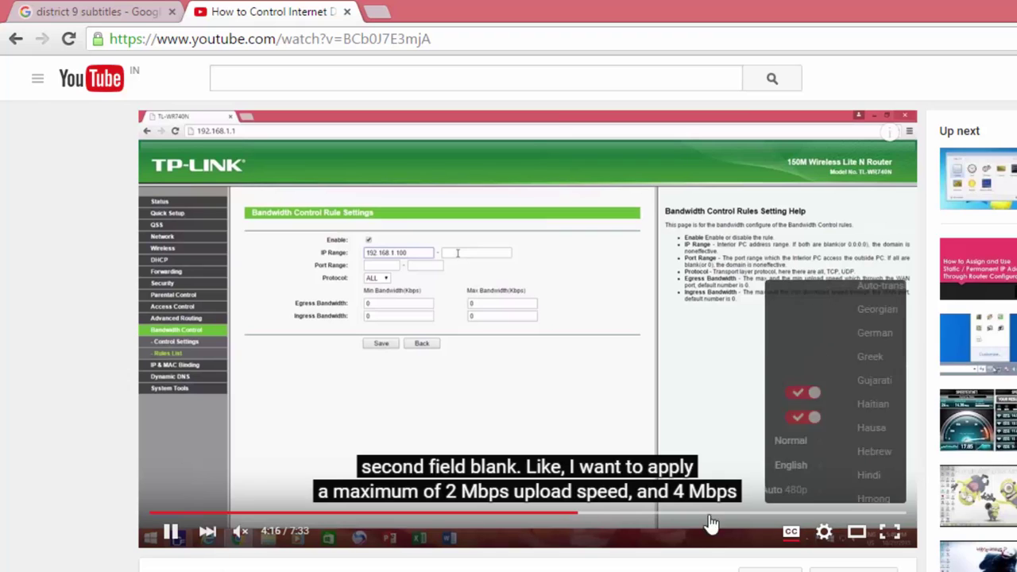
pyautogui.click(824, 532)
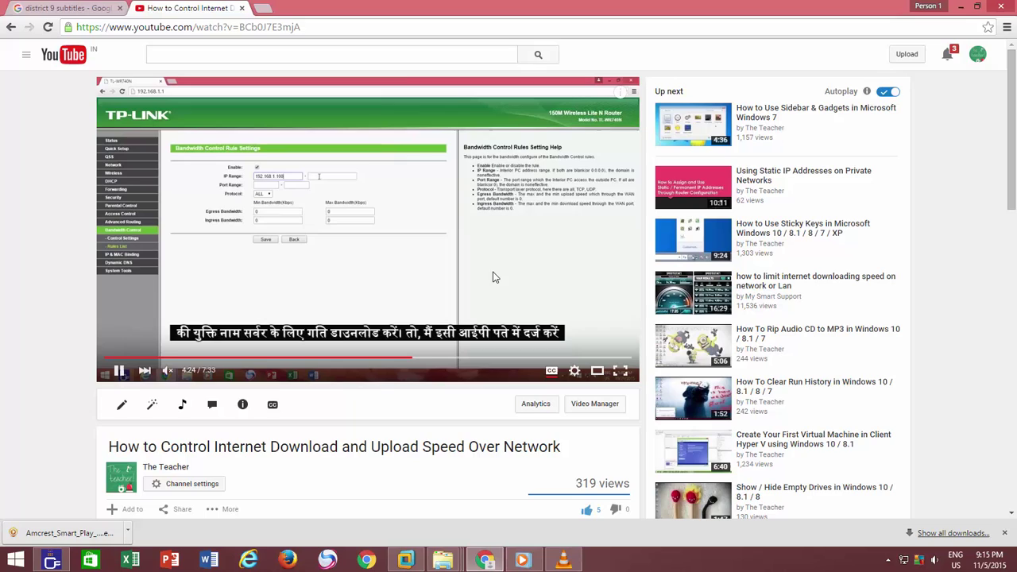
pyautogui.click(493, 277)
pyautogui.click(960, 6)
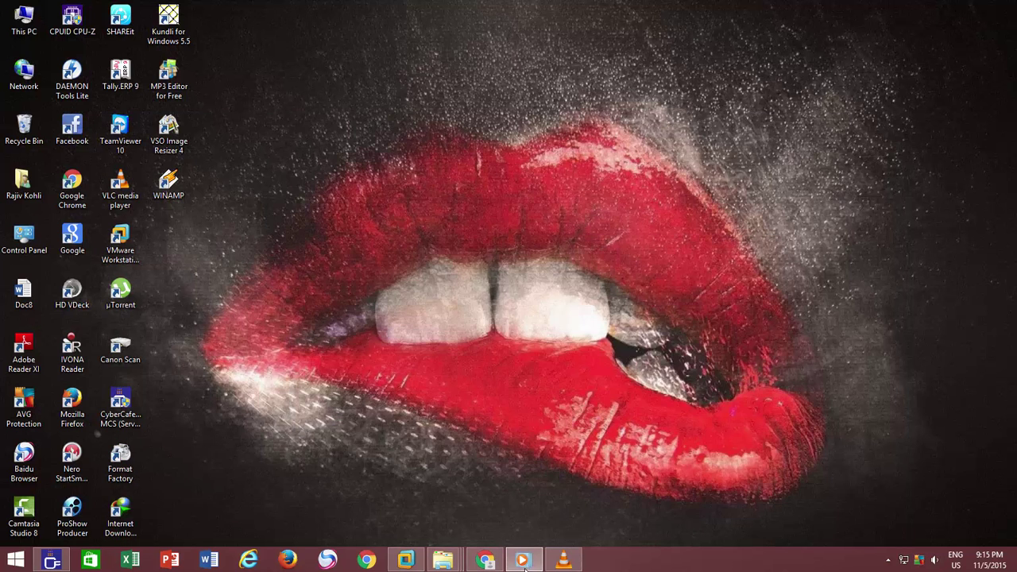
# - Switch to the Windows Media Player library and set lyrics, captions, and subtitles to On if available
pyautogui.moveTo(523, 563)
pyautogui.click(501, 509)
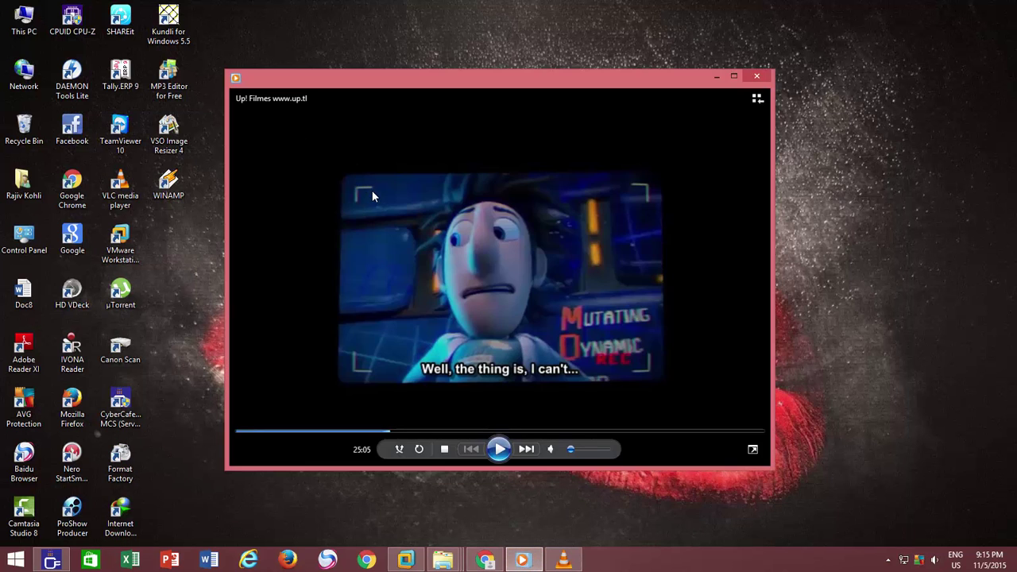
pyautogui.hotkey('ctrl', '1')
pyautogui.click(301, 100)
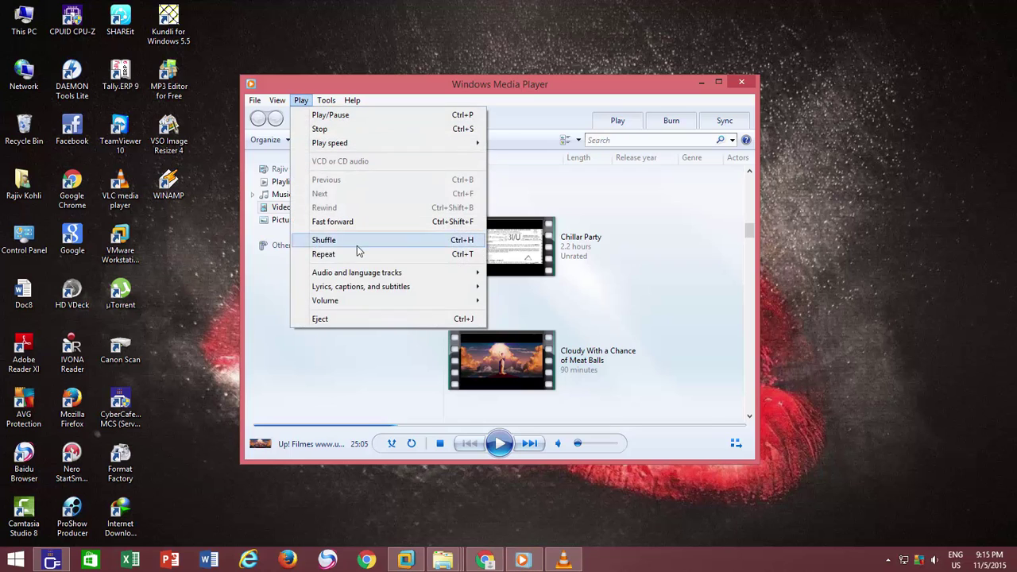
pyautogui.moveTo(376, 286)
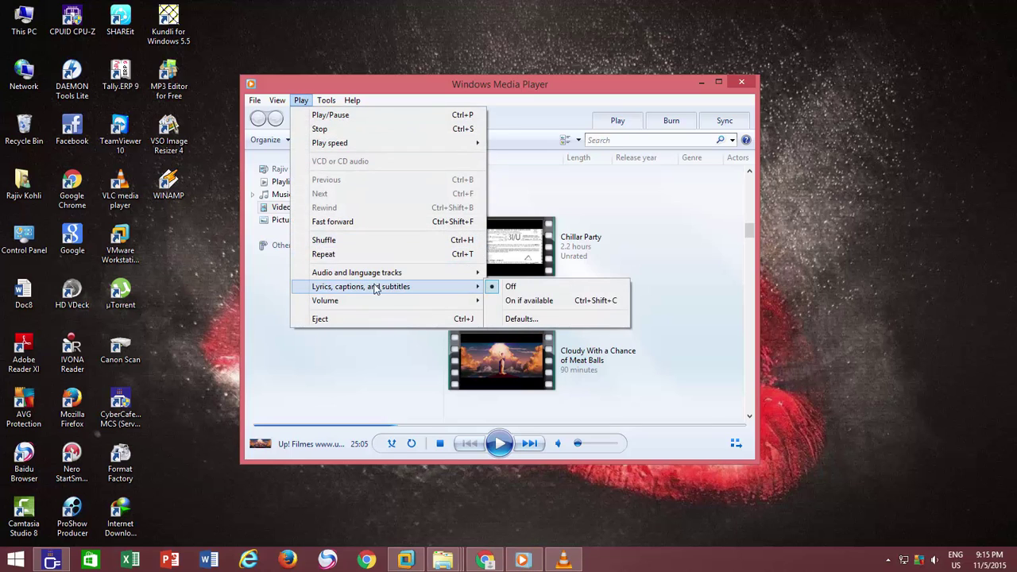
pyautogui.click(518, 301)
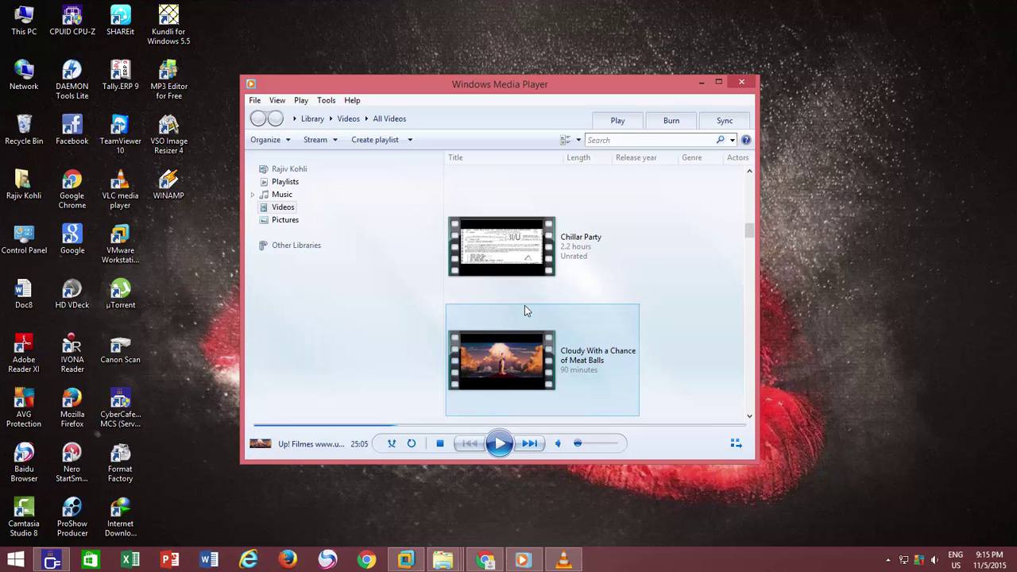
# - Play Cloudy With a Chance of Meat Balls from about 30:30 in an enlarged player window to check the subtitles, and pause it
pyautogui.click(514, 363)
pyautogui.doubleClick(514, 363)
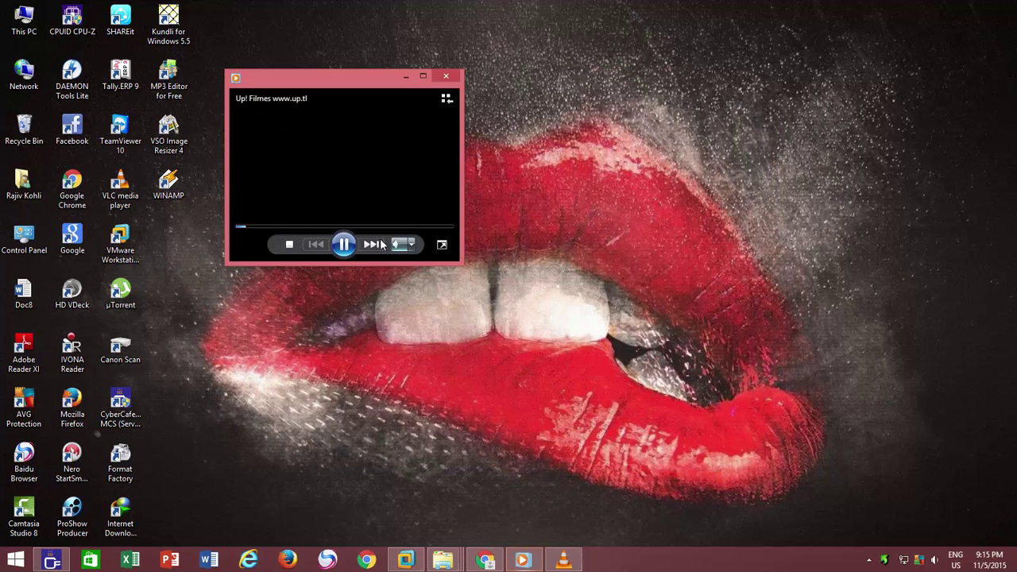
pyautogui.click(304, 226)
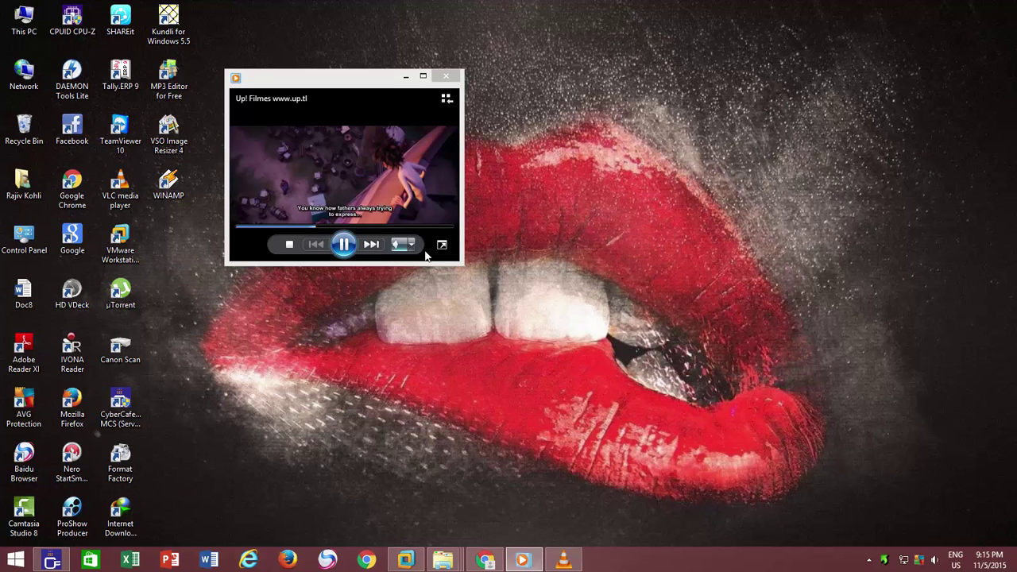
pyautogui.moveTo(461, 263); pyautogui.dragTo(679, 439)
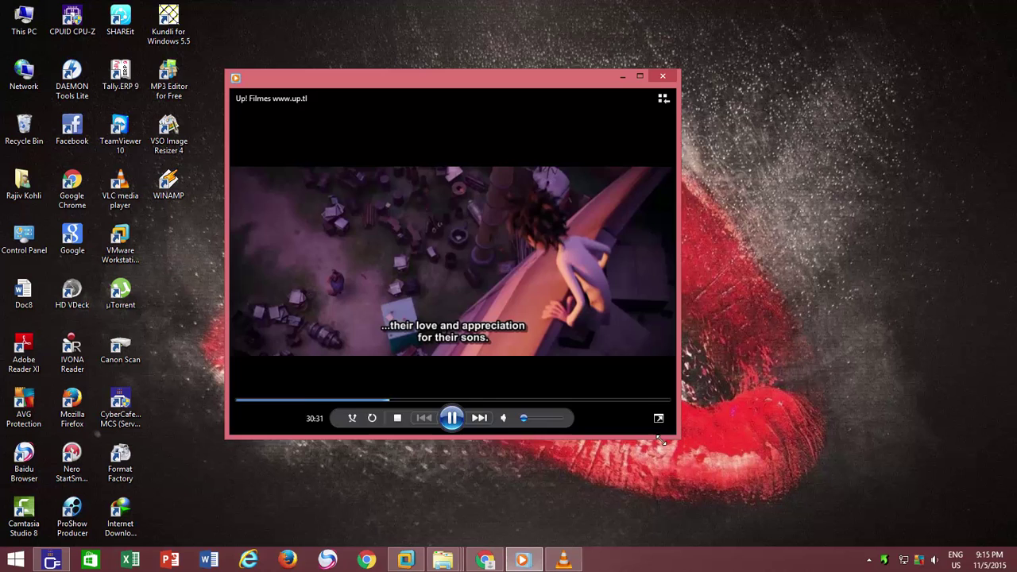
pyautogui.click(451, 421)
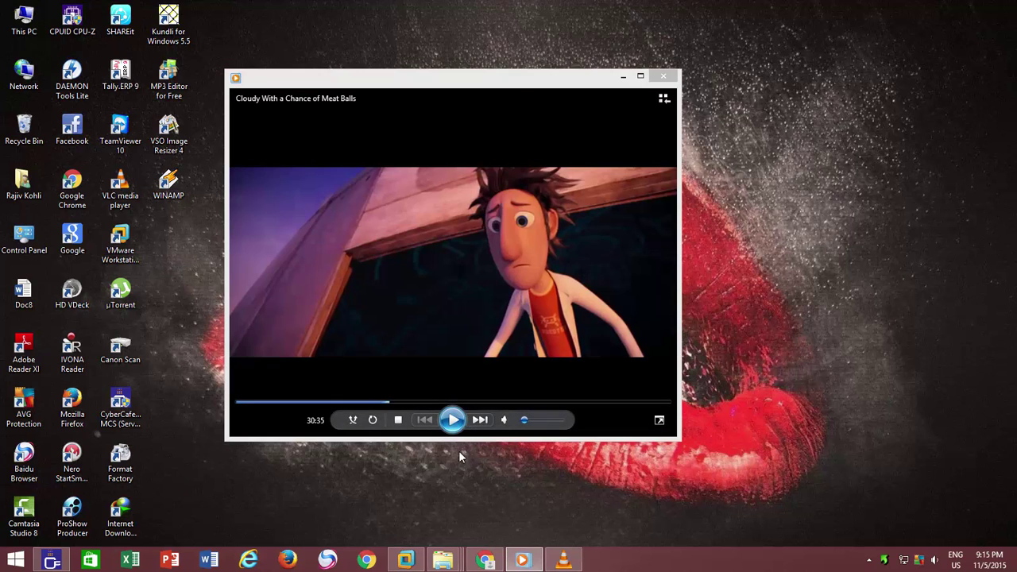
# - Examine the Cloudy With a Chance of Meat Balls.srt subtitle file beside the movie in its folder in File Explorer
pyautogui.moveTo(446, 561)
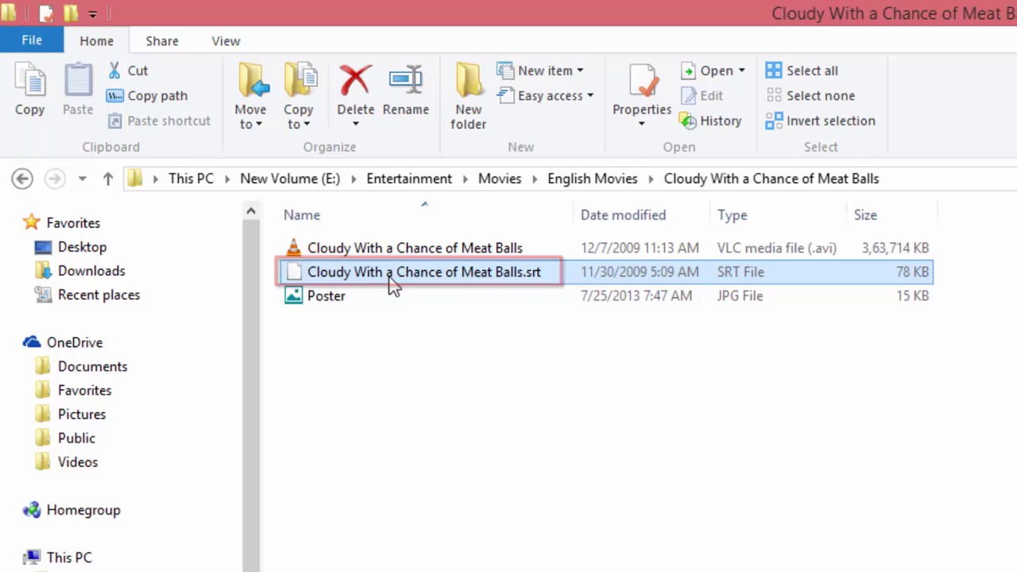
pyautogui.moveTo(517, 277)
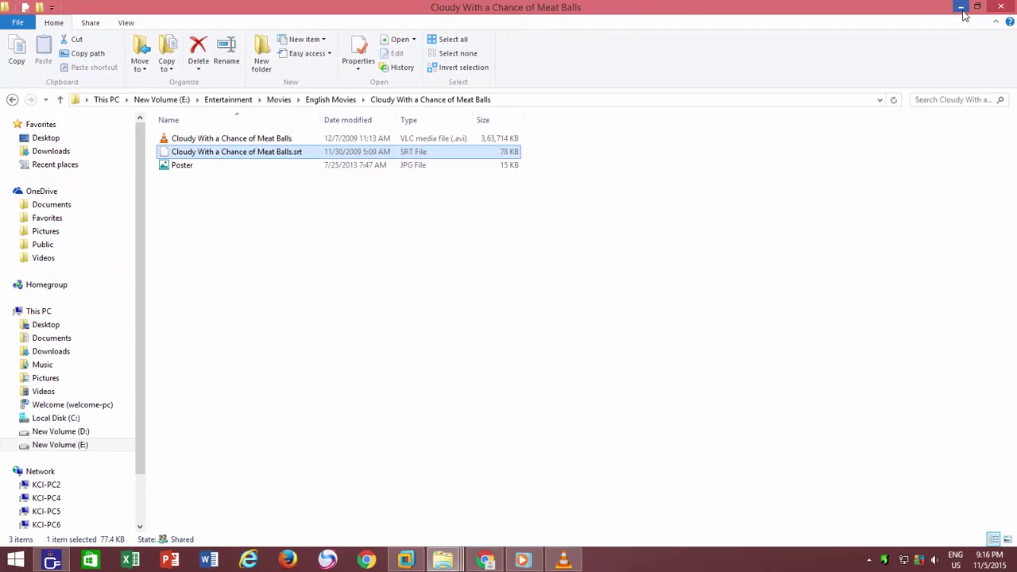
pyautogui.click(961, 10)
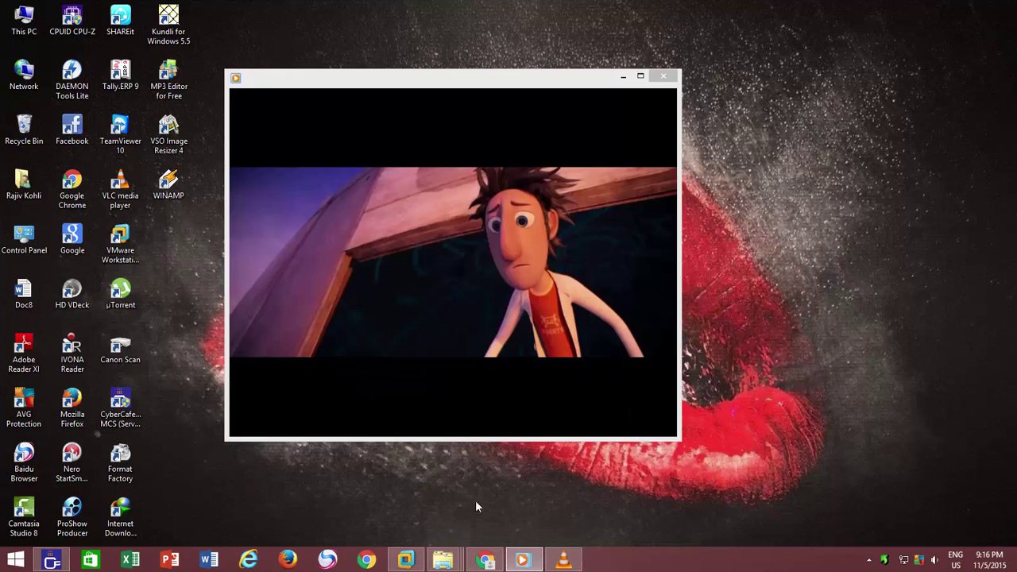
# - Switch to the Windows 10 virtual machine and review all Closed captions options in the Ease of Access settings
pyautogui.click(401, 561)
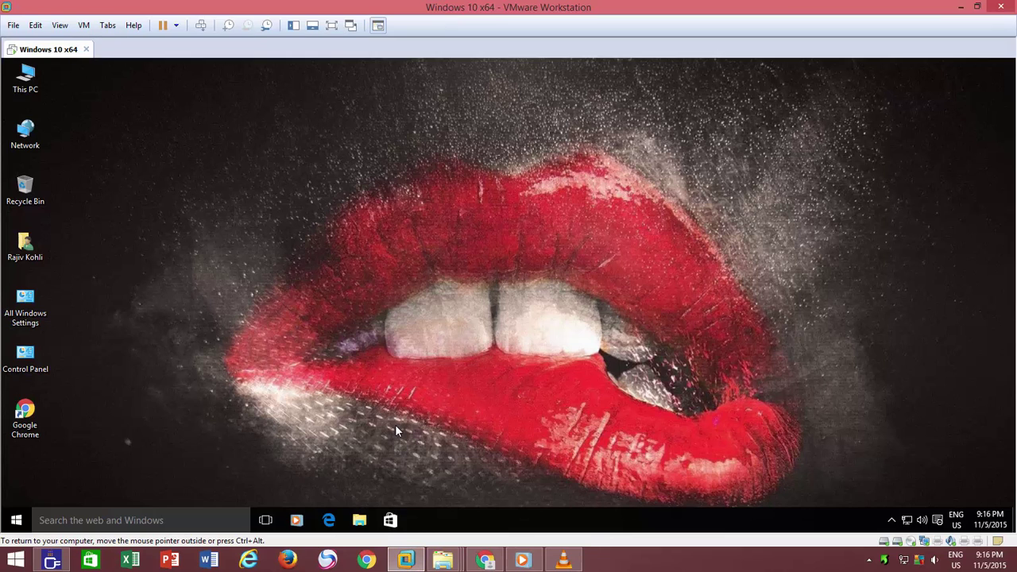
pyautogui.press('super+i')
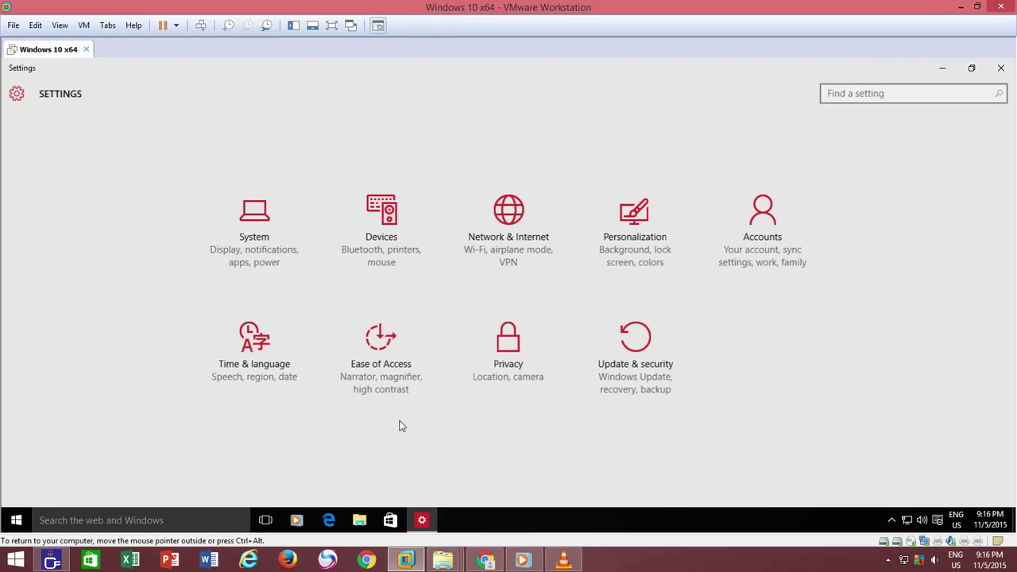
pyautogui.click(387, 358)
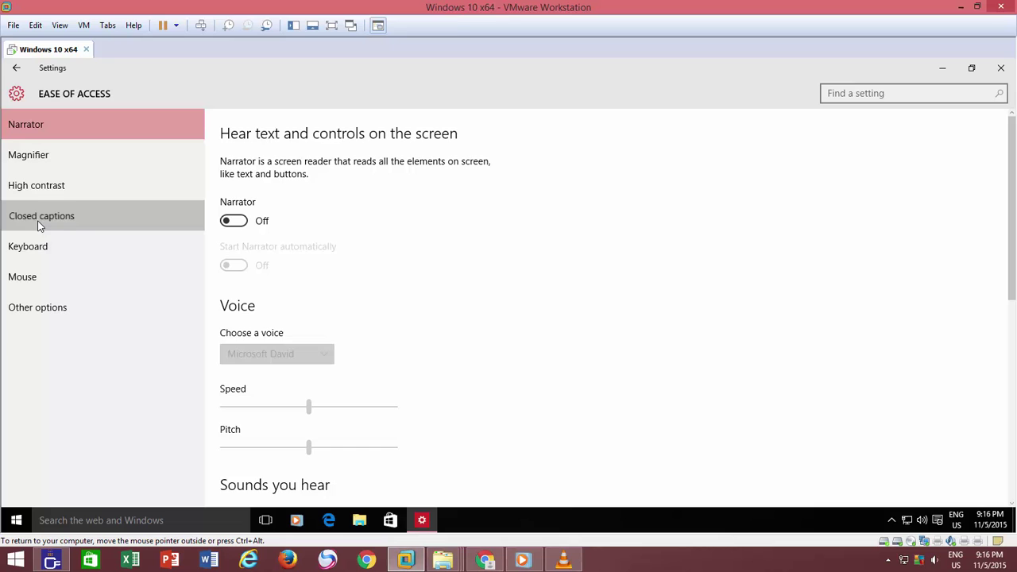
pyautogui.click(42, 216)
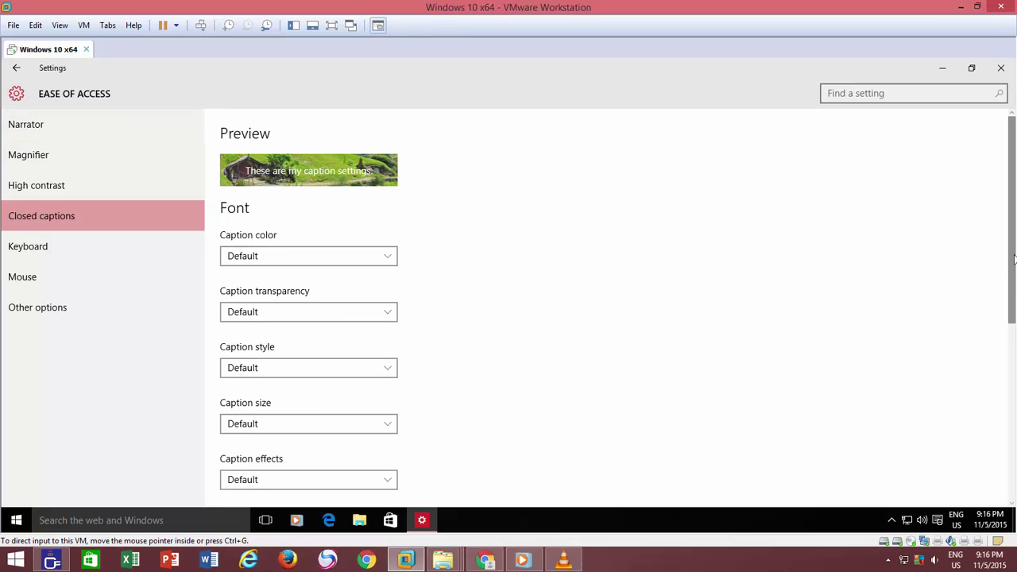
pyautogui.moveTo(1012, 284); pyautogui.dragTo(1013, 479)
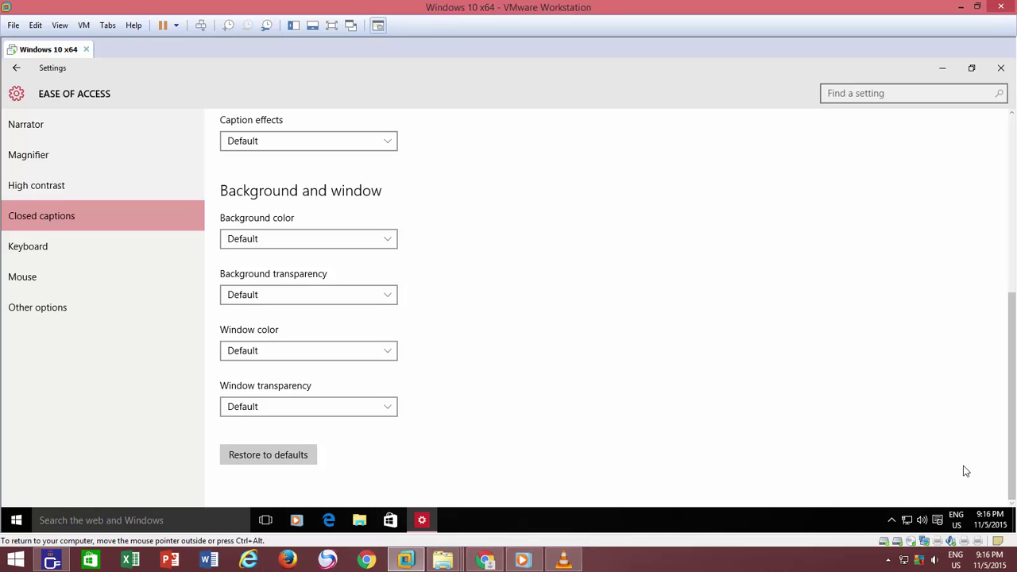
# - Switch to VLC media player with Avatar.avi and review its options for adding a subtitle file or choosing a sub track
pyautogui.click(563, 560)
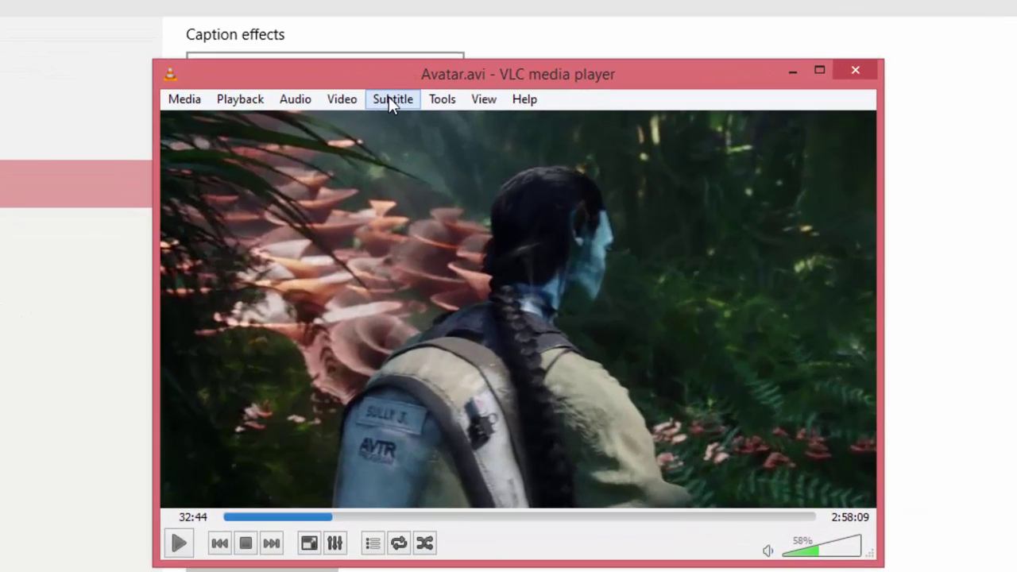
pyautogui.click(369, 129)
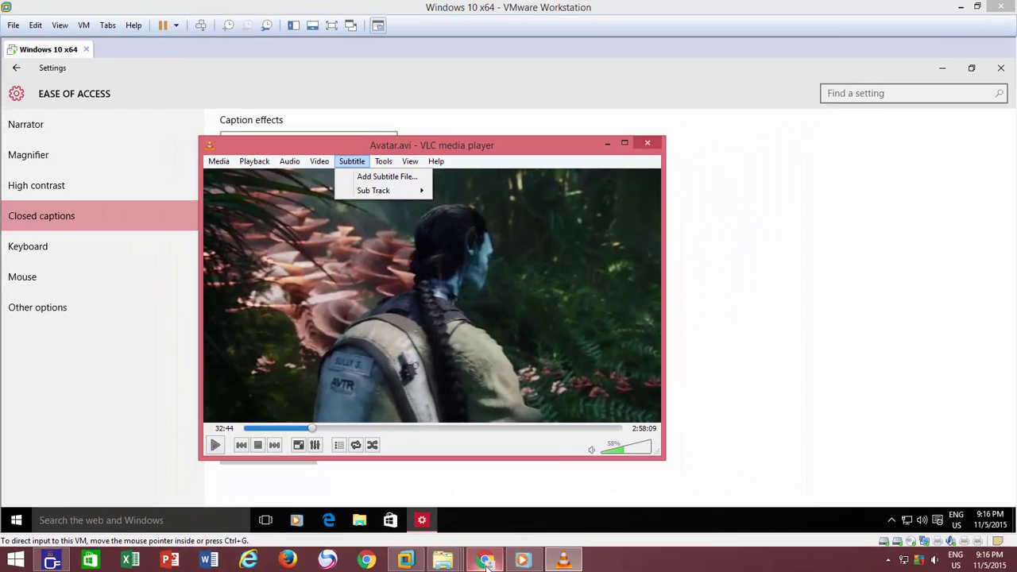
# - Switch to Chrome and download the English District 9 subtitle from the YIFY Subtitles result of the district 9 subtitles search
pyautogui.click(487, 560)
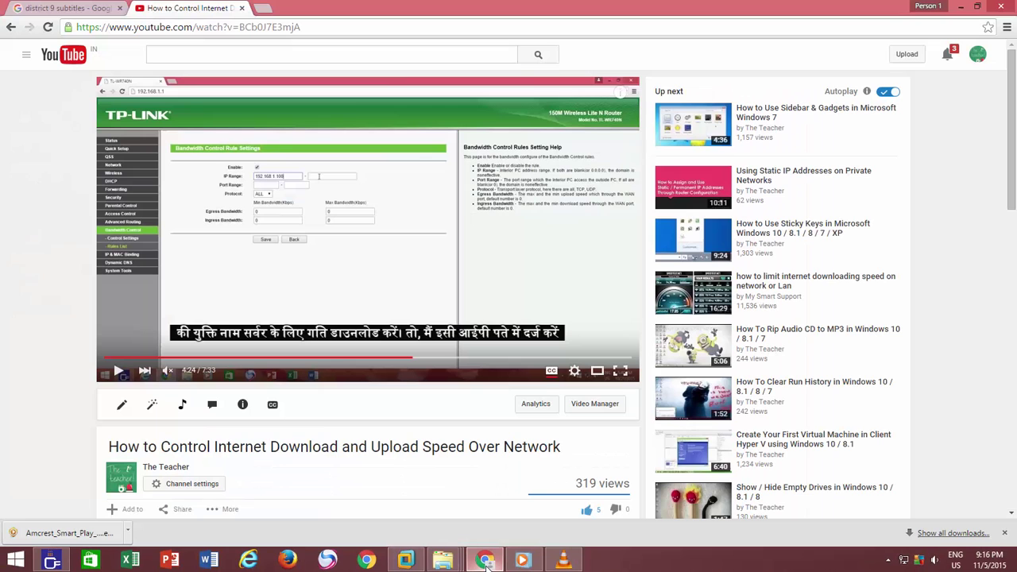
pyautogui.click(85, 6)
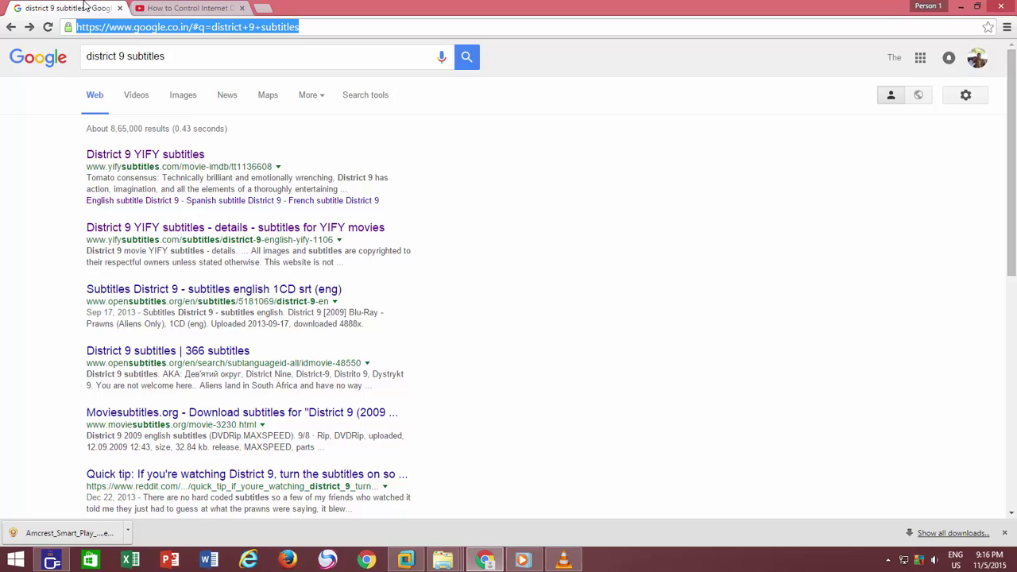
pyautogui.click(121, 158)
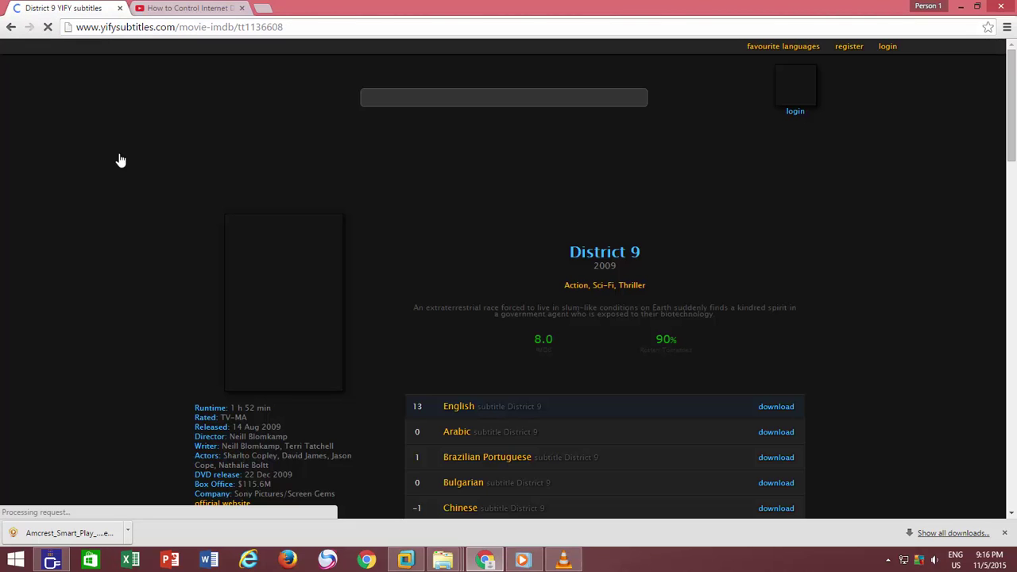
pyautogui.scroll(-1, 778, 346)
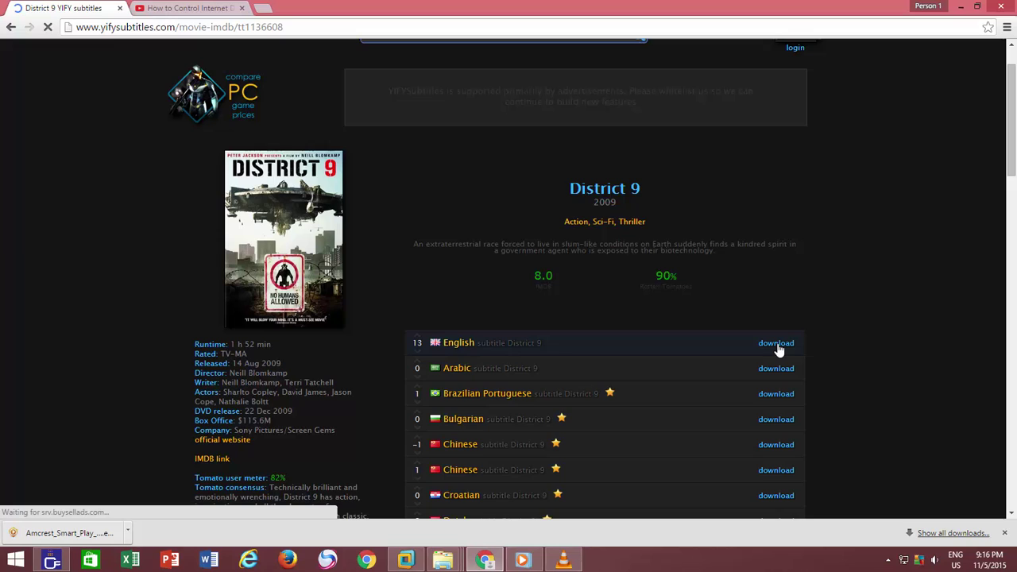
pyautogui.click(776, 343)
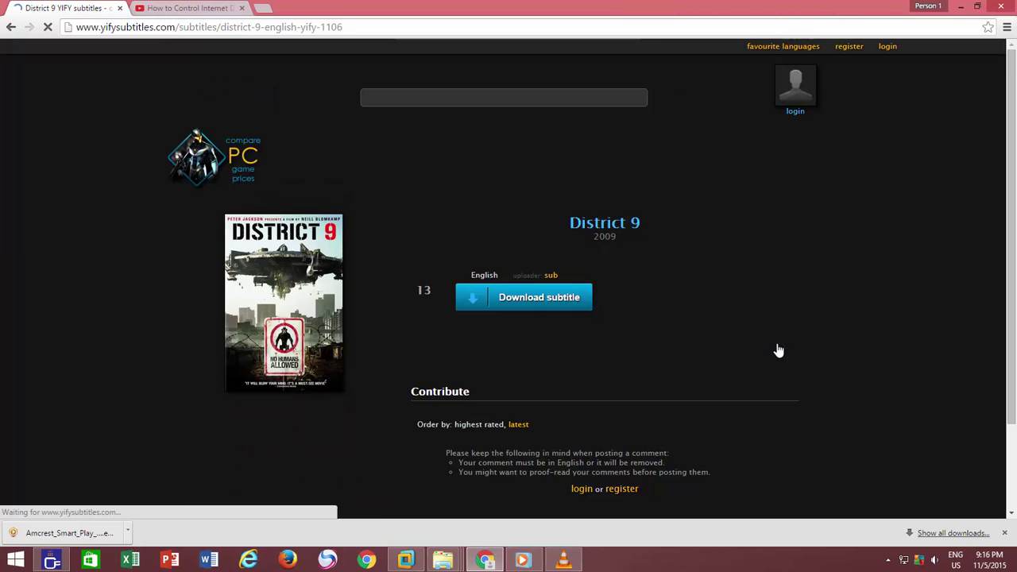
pyautogui.click(545, 299)
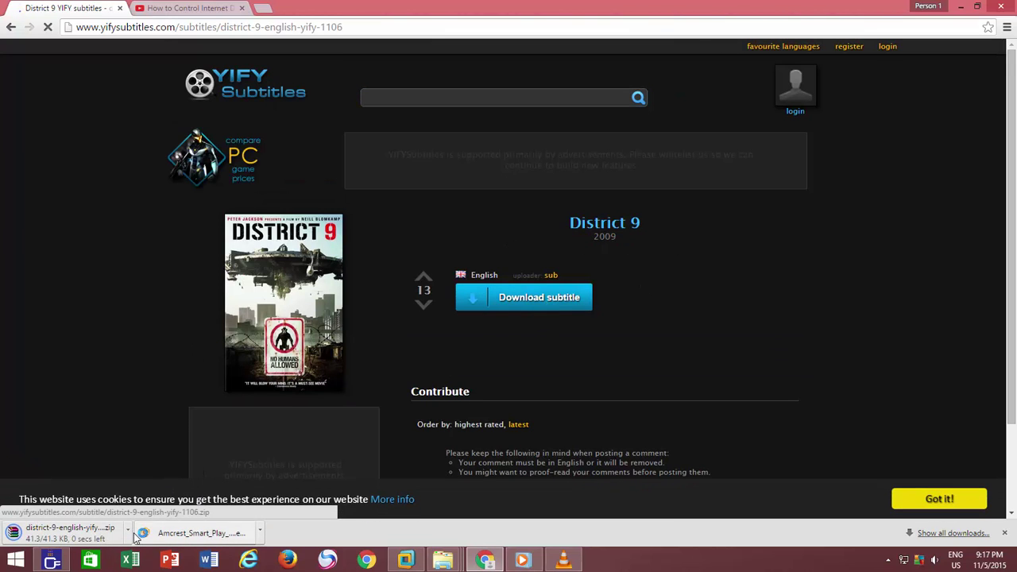
# - Show the downloaded subtitle archive in its folder and extract it to a district-9-english-yify-1106 folder
pyautogui.click(128, 529)
pyautogui.click(154, 486)
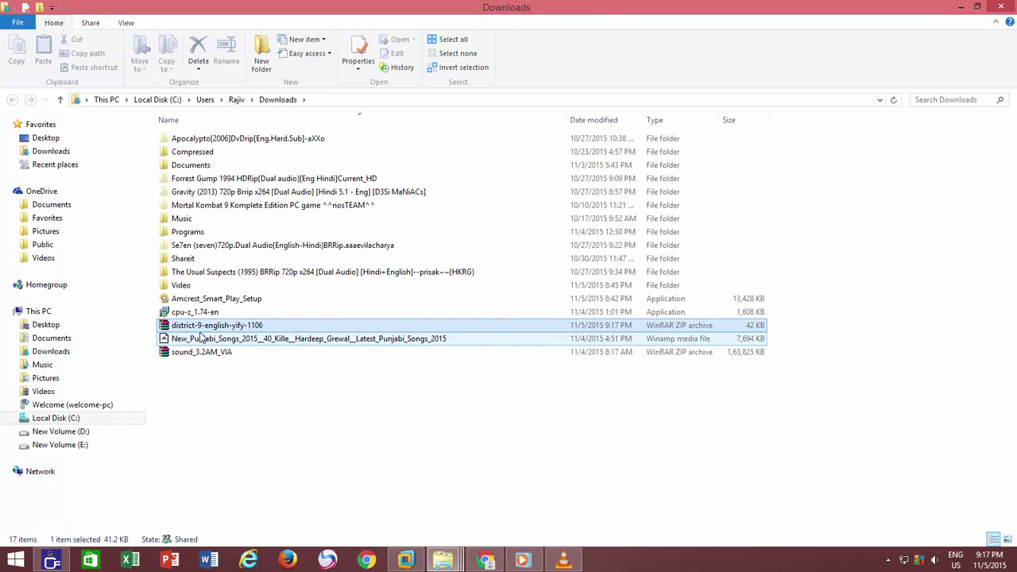
pyautogui.rightClick(200, 329)
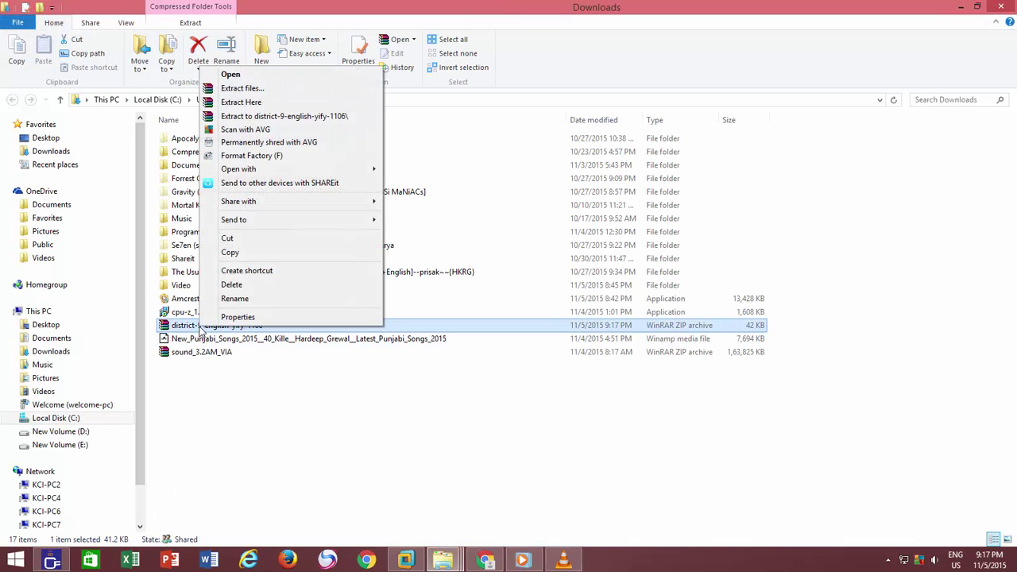
pyautogui.click(278, 120)
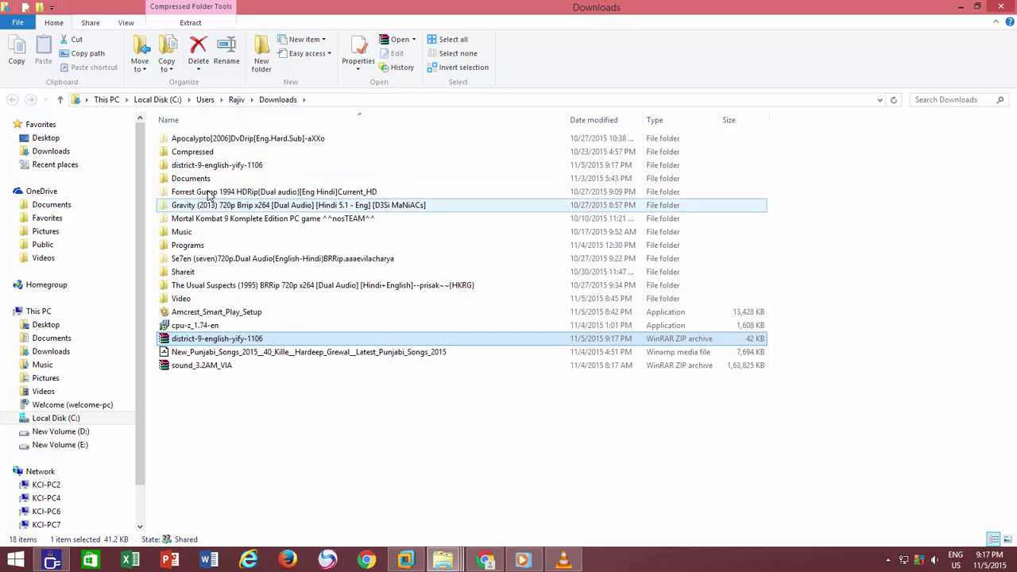
# - Copy district-9-yify-english.srt from the extracted folder into the District 9 2009 - Dual Audio English-Hindi movie folder
pyautogui.doubleClick(208, 162)
pyautogui.click(200, 144)
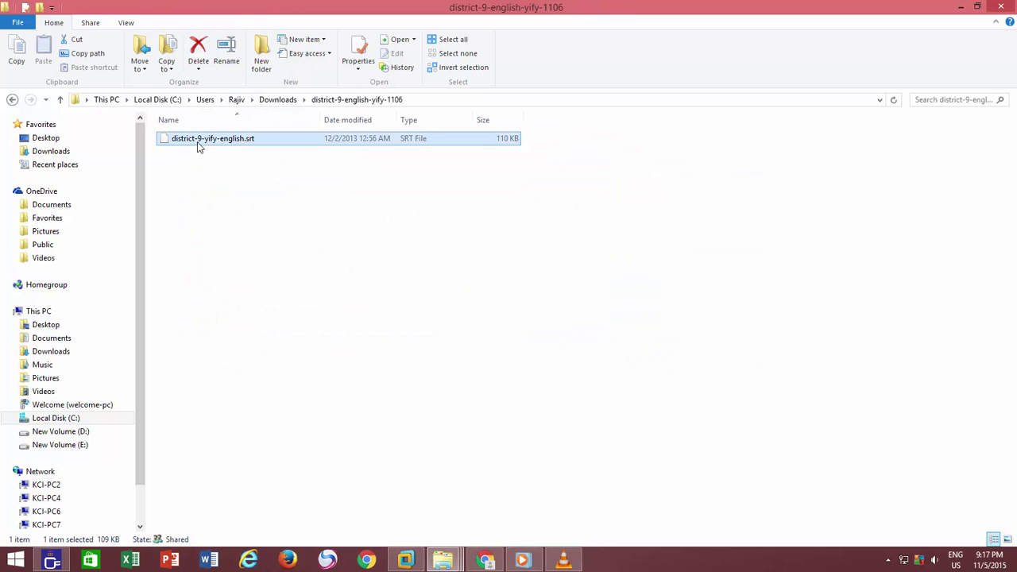
pyautogui.rightClick(198, 143)
pyautogui.click(443, 560)
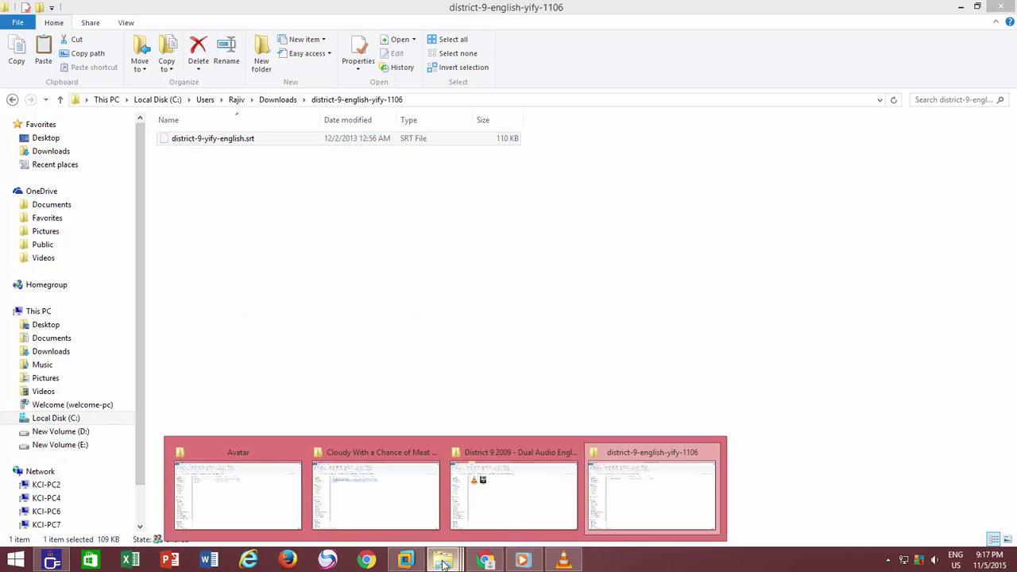
pyautogui.click(524, 499)
pyautogui.rightClick(303, 202)
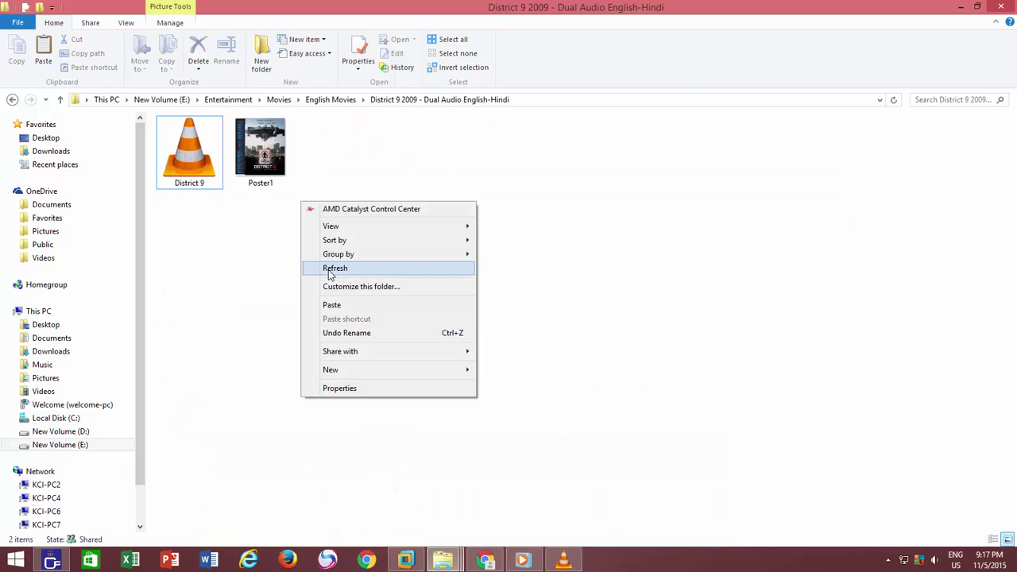
pyautogui.click(320, 306)
# - Rename the pasted subtitle file to District 9.srt so it matches the movie's file name
pyautogui.press('F2')
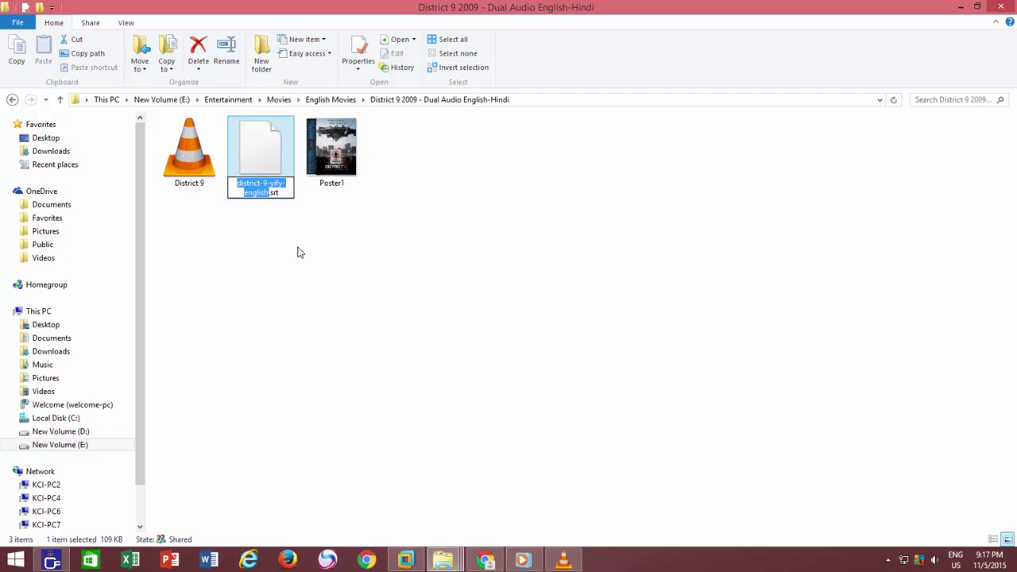
pyautogui.write('D')
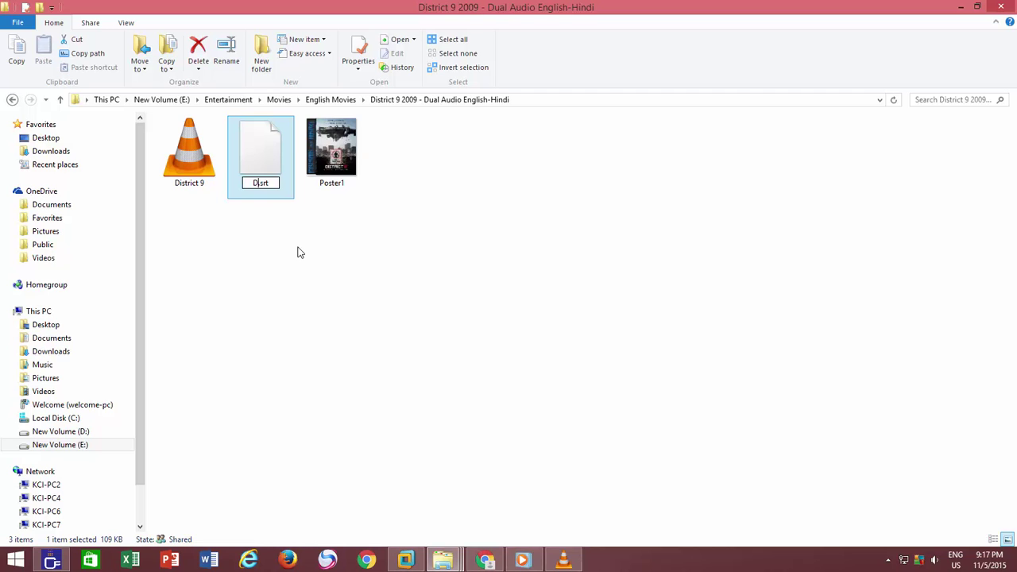
pyautogui.write('istrict ')
pyautogui.write('9')
pyautogui.press('Return')
# - Play District 9 maximized in VLC from about 41:37 to check the subtitles, then restore and close the player
pyautogui.doubleClick(213, 173)
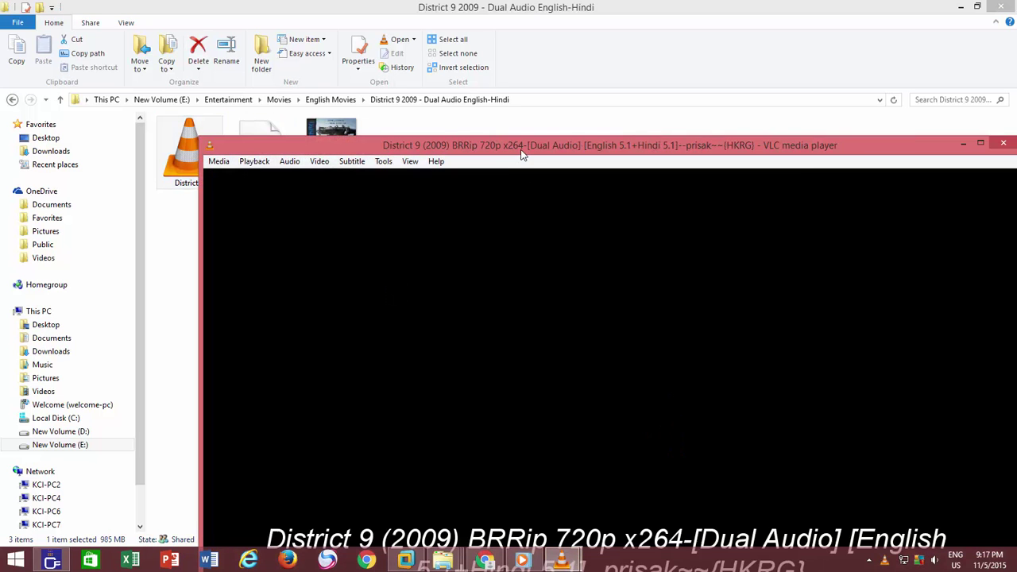
pyautogui.doubleClick(522, 150)
pyautogui.click(386, 519)
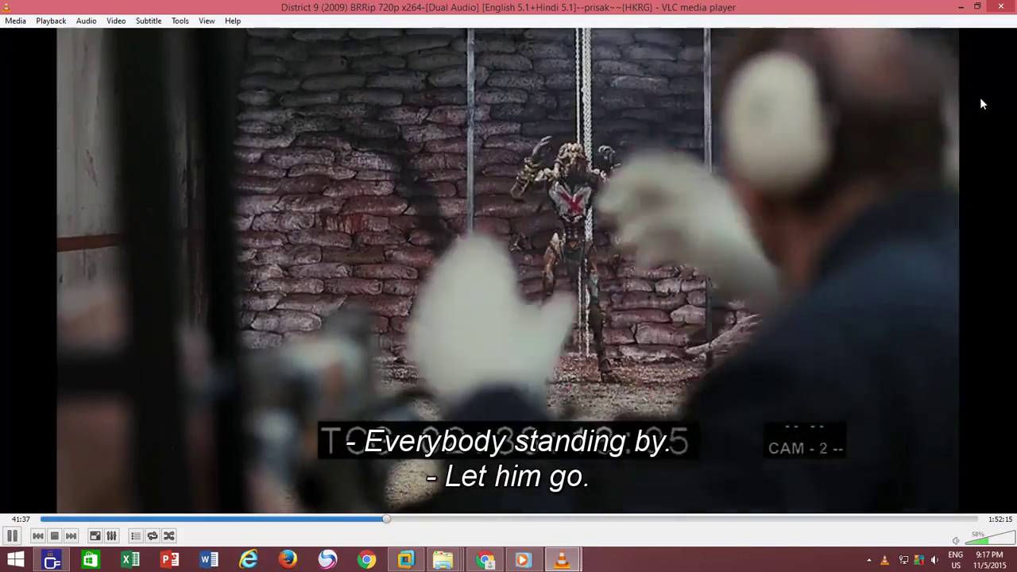
pyautogui.click(977, 7)
pyautogui.click(1002, 144)
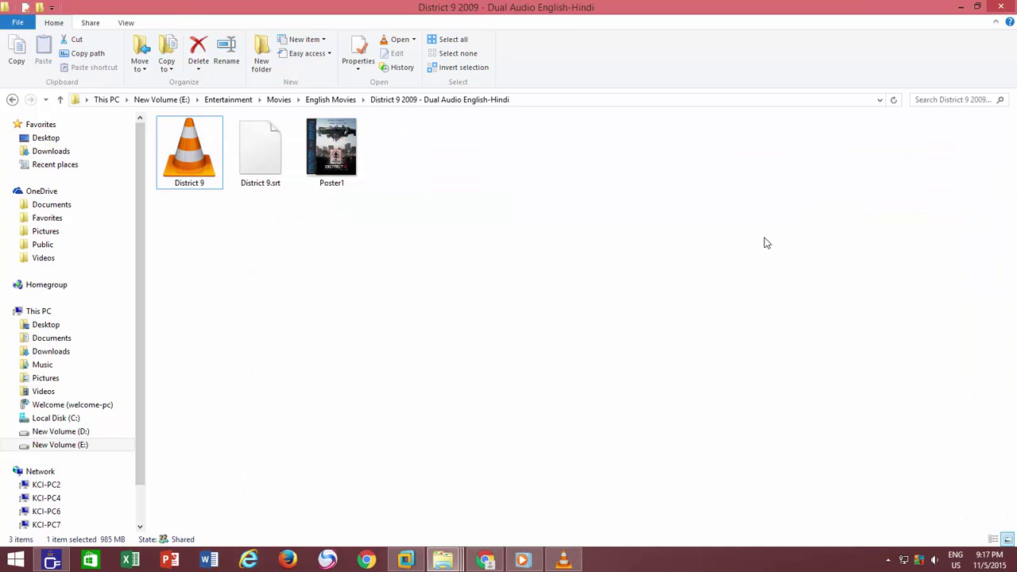